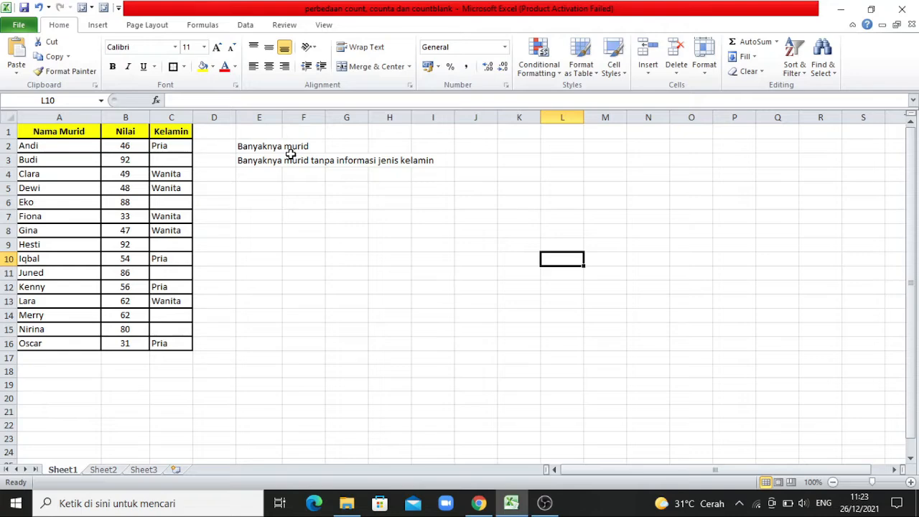
Count the students beside "Banyaknya murid" in J2 from the Nilai column with =COUNT(B2:B16)
click(468, 146)
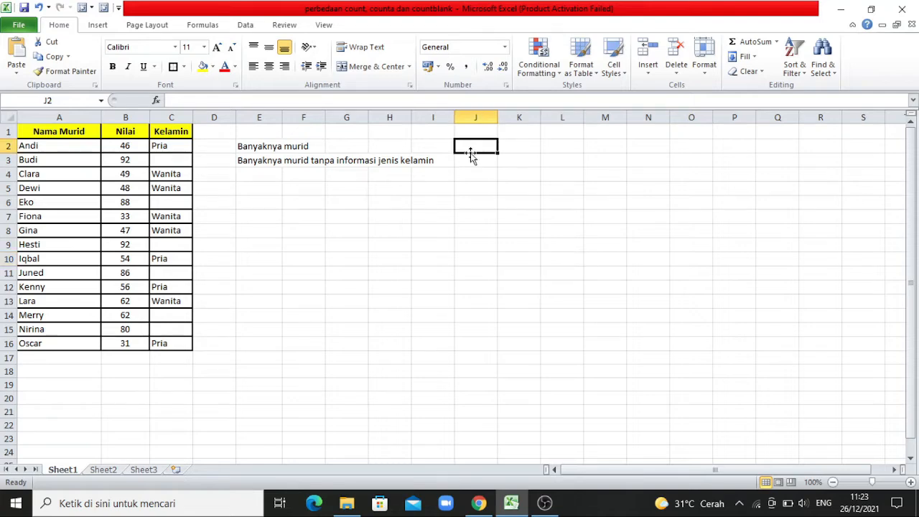
text(=COUNT)
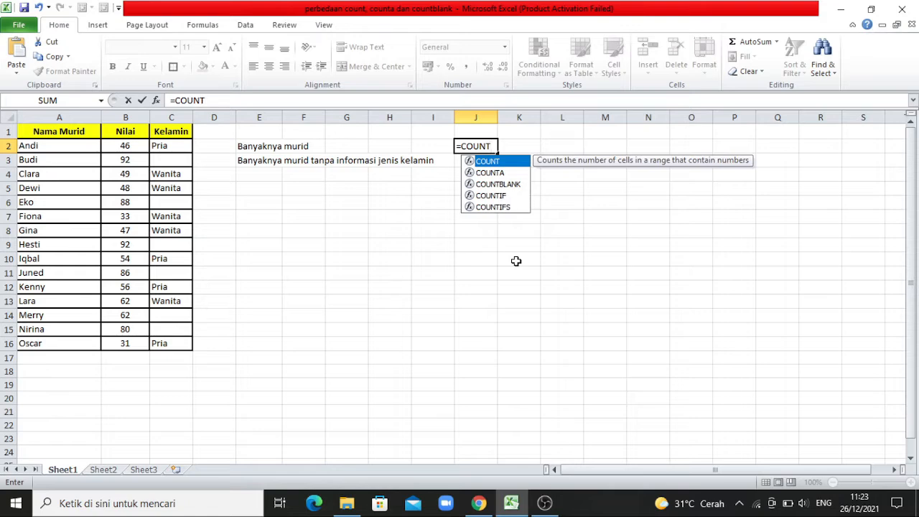
text(()
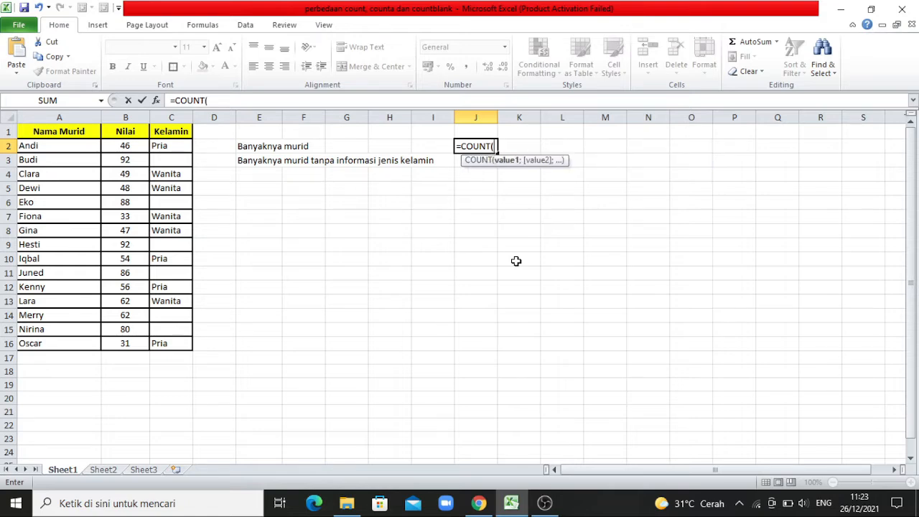
click(135, 146)
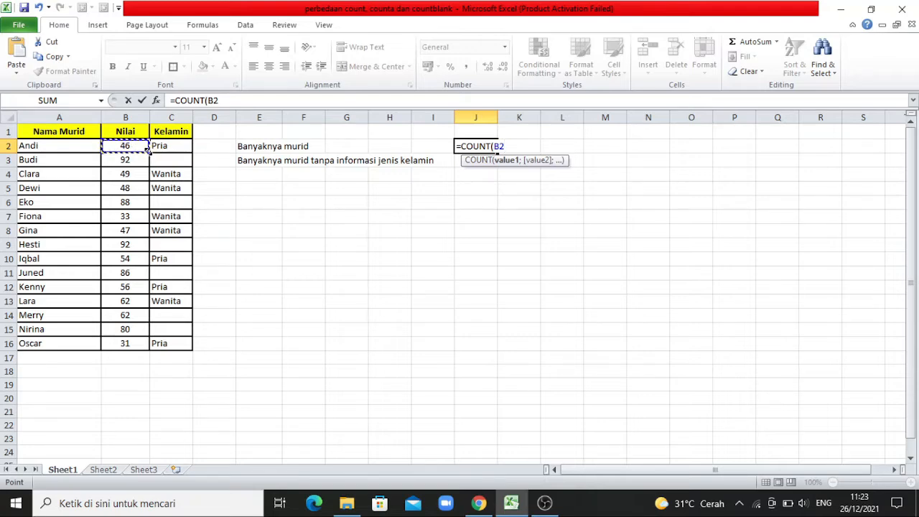
drag(140, 148, 143, 344)
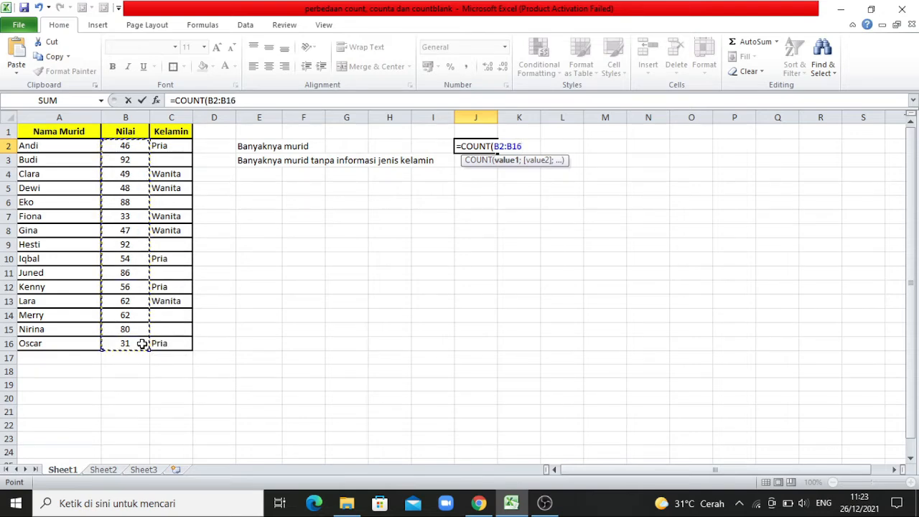
text())
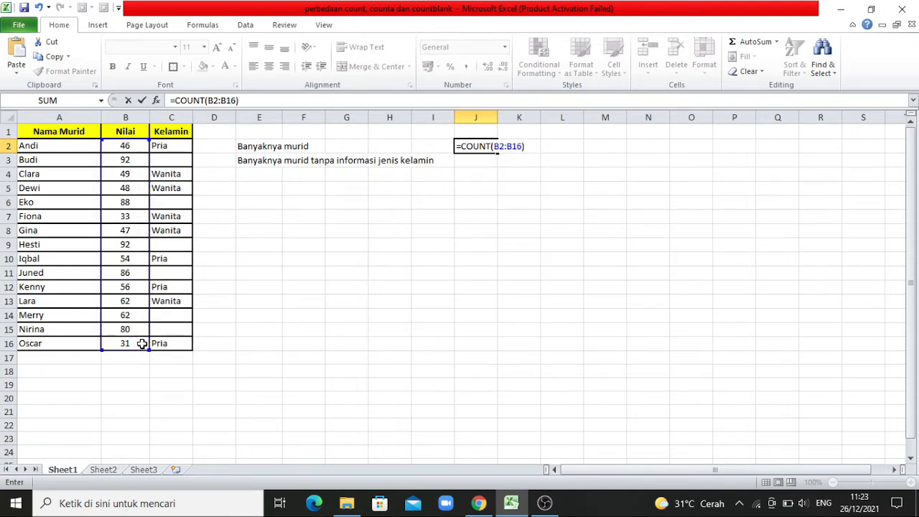
key(Return)
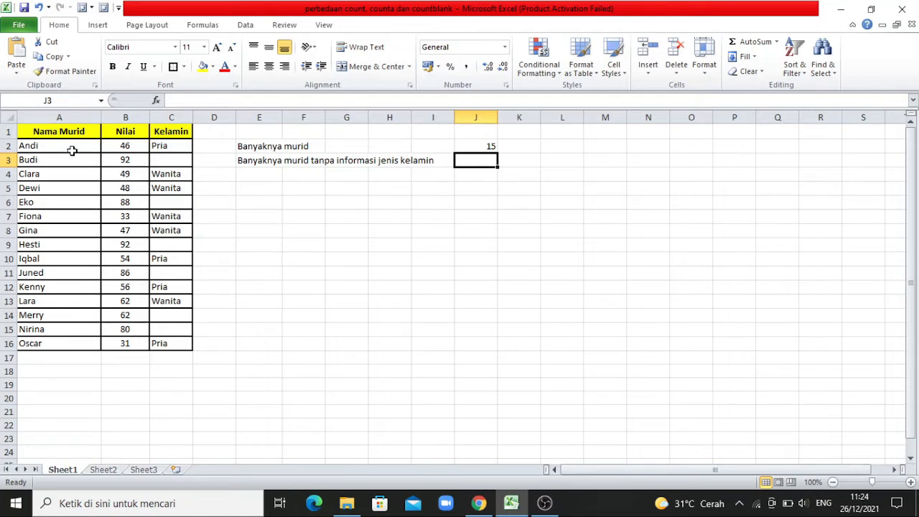
Replace the formula in J2 with =COUNT(A2:A16) to try COUNT on the Nama Murid column
click(486, 147)
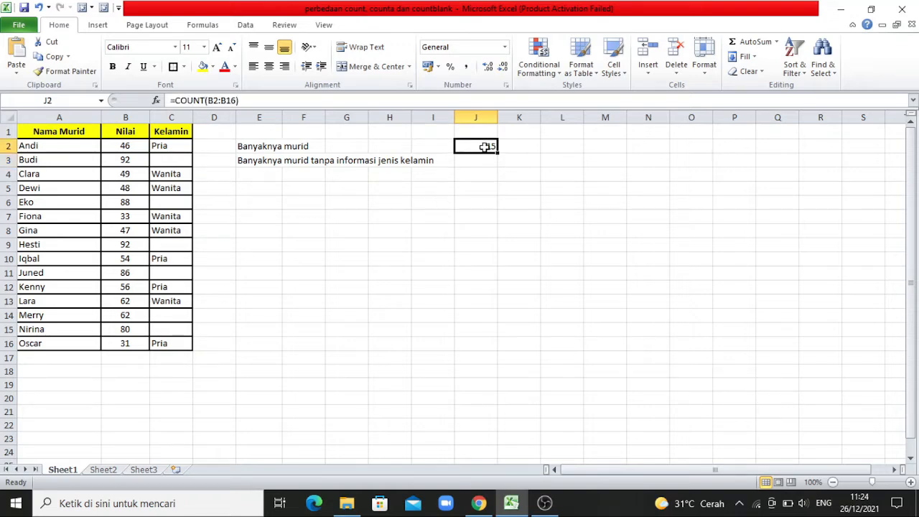
text(=COUN)
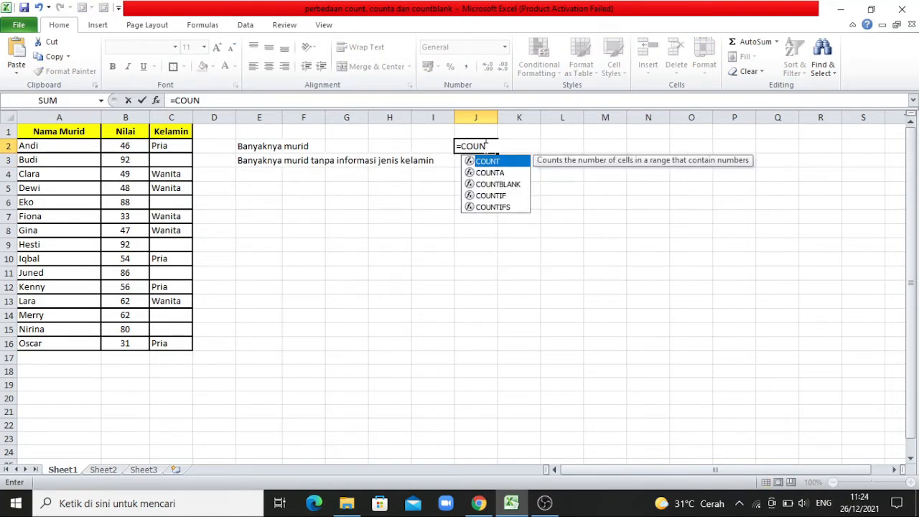
text(T()
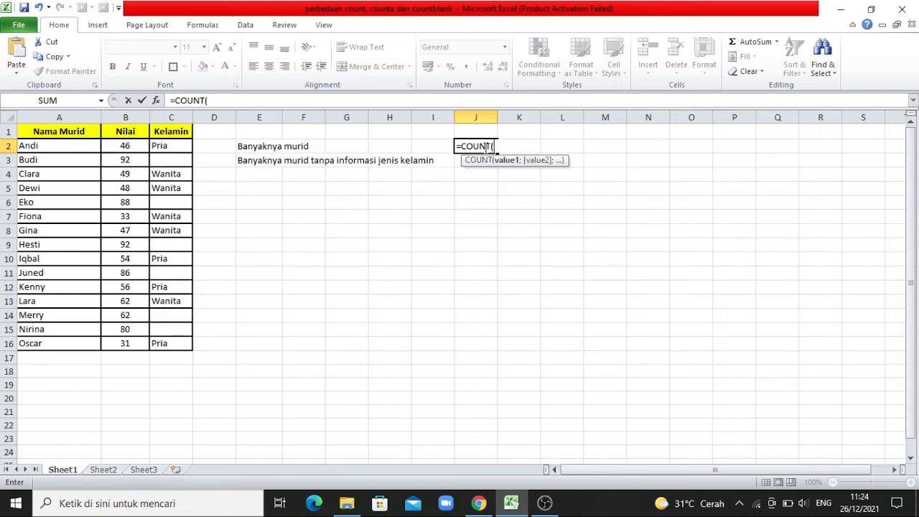
click(84, 147)
drag(83, 145, 68, 344)
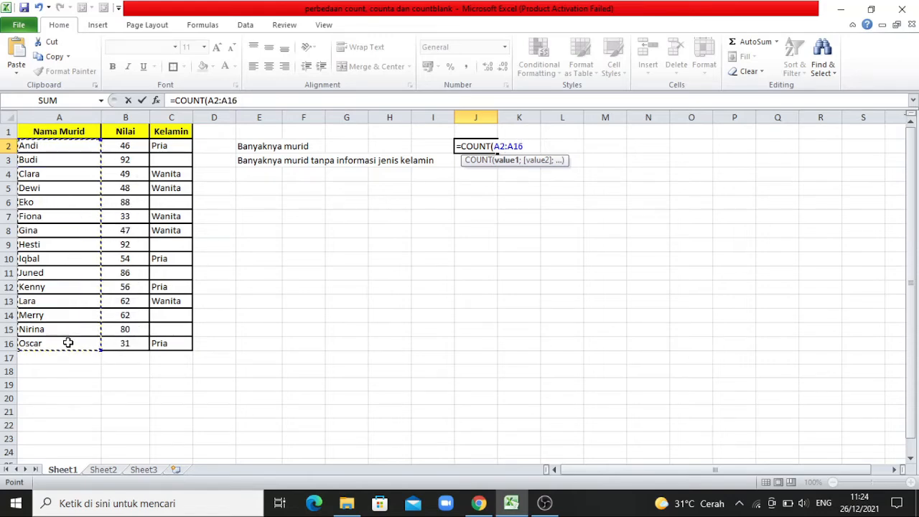
text())
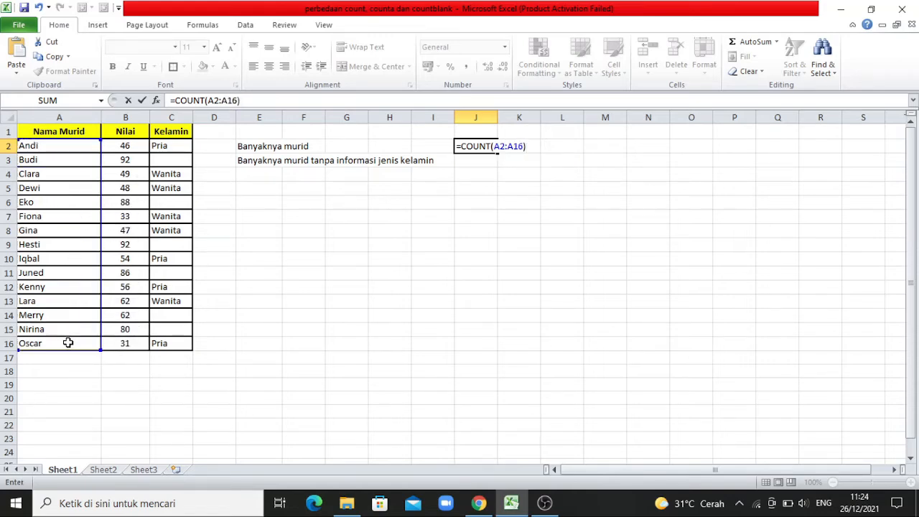
key(Return)
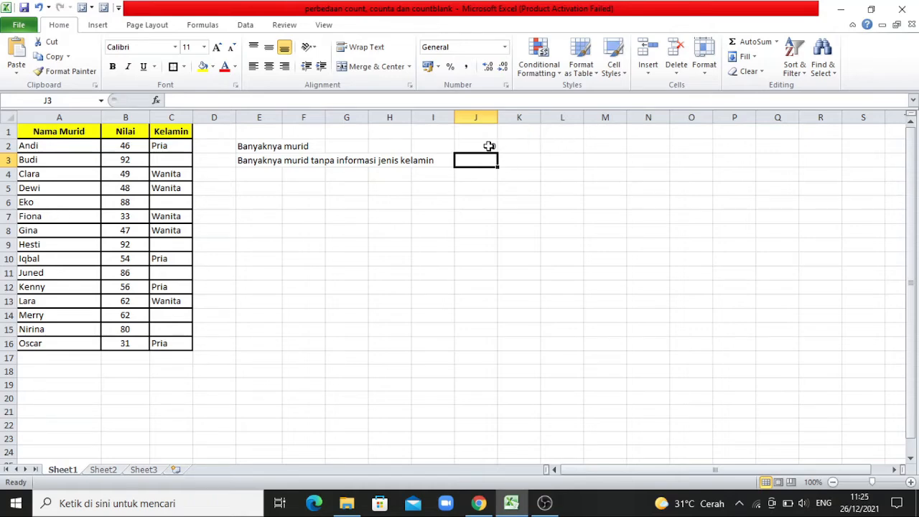
Replace the formula in J2 with =COUNTA(A2:A16) to count the filled cells of the Nama Murid column
click(486, 146)
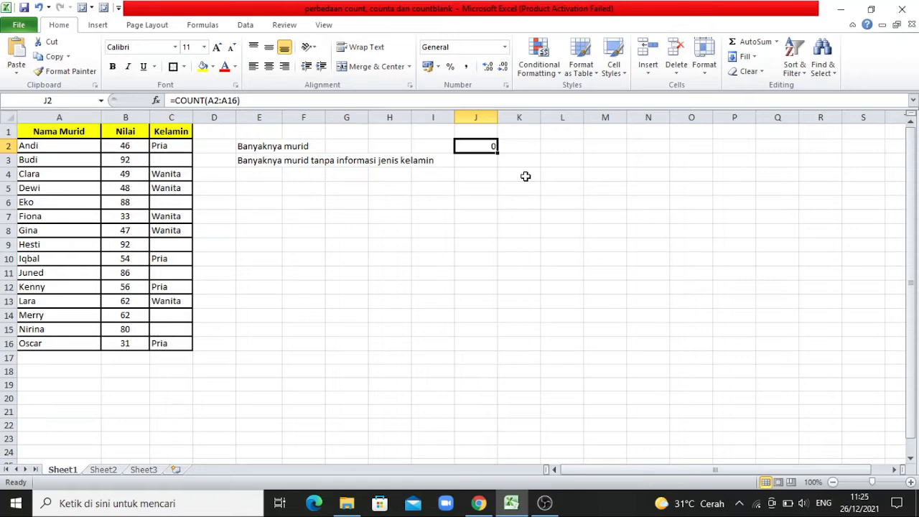
text(=)
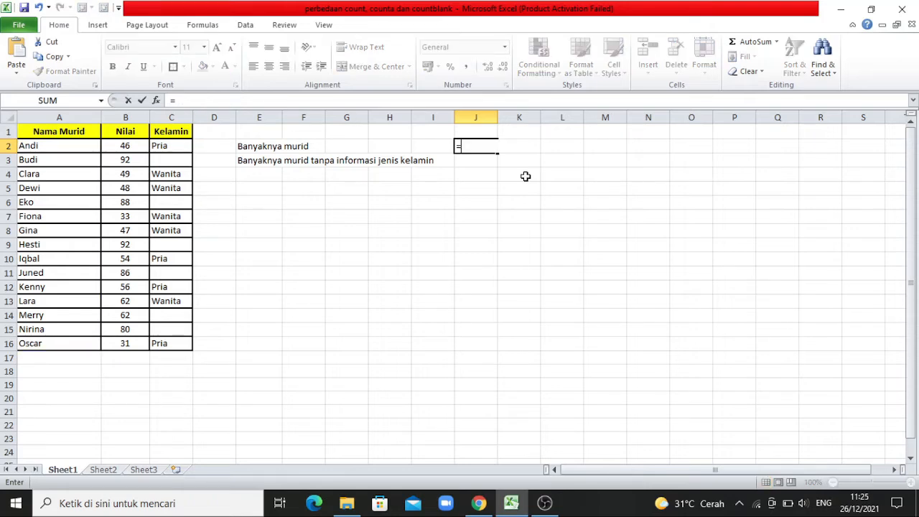
text(COUNTA)
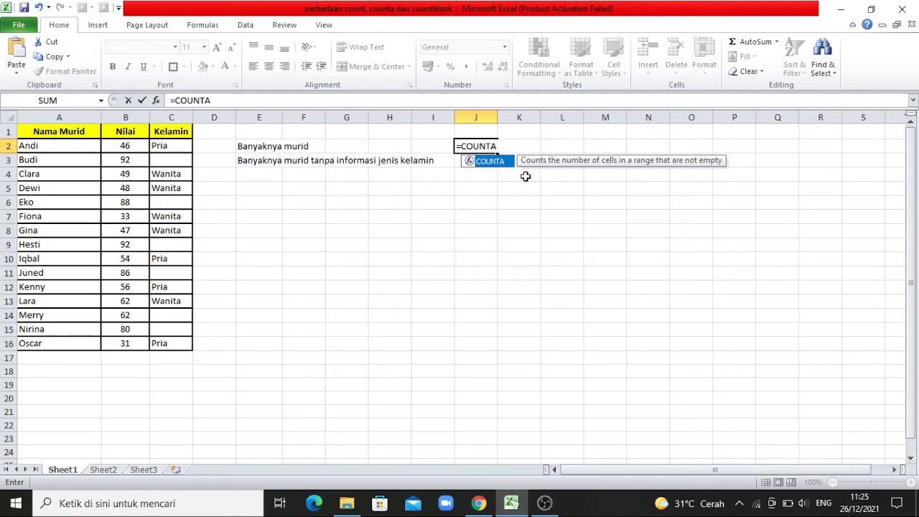
text(()
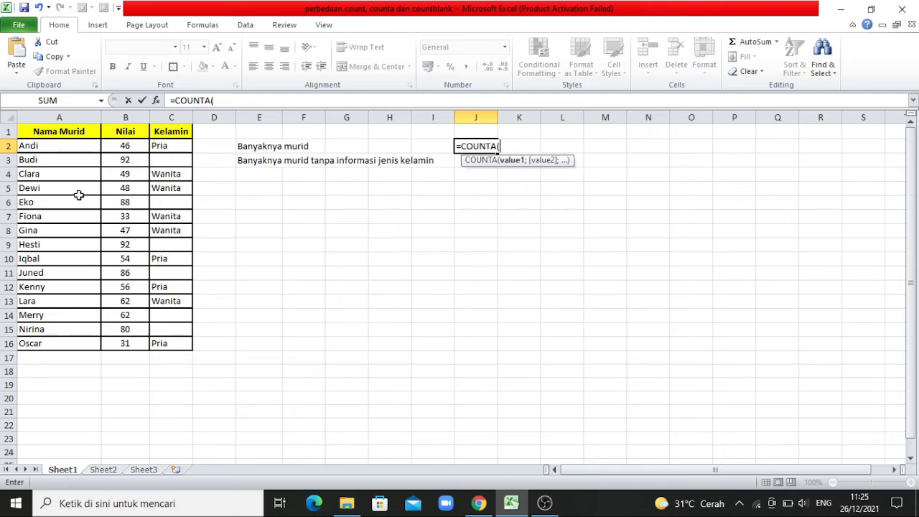
click(69, 144)
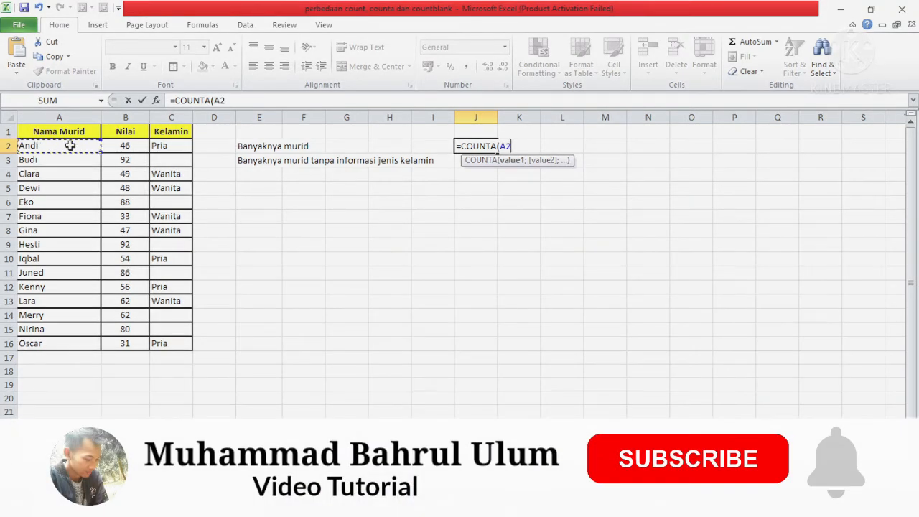
drag(70, 145, 62, 344)
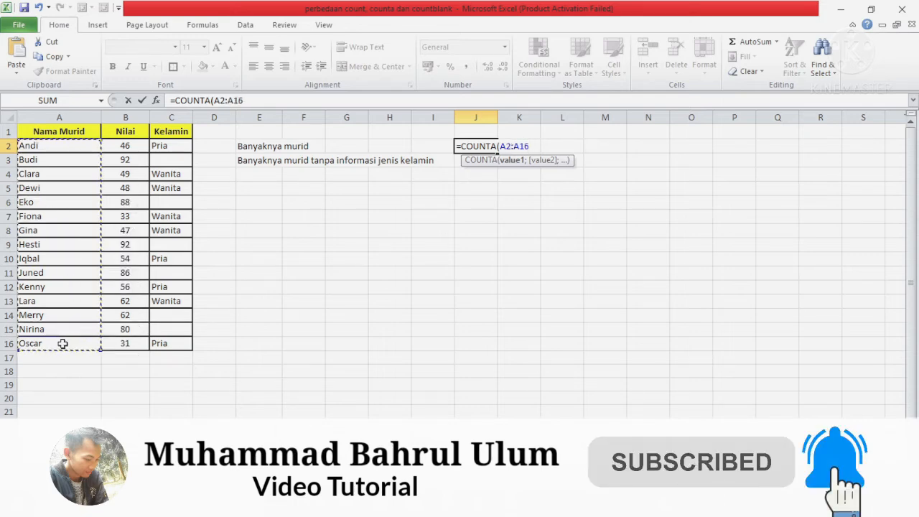
text())
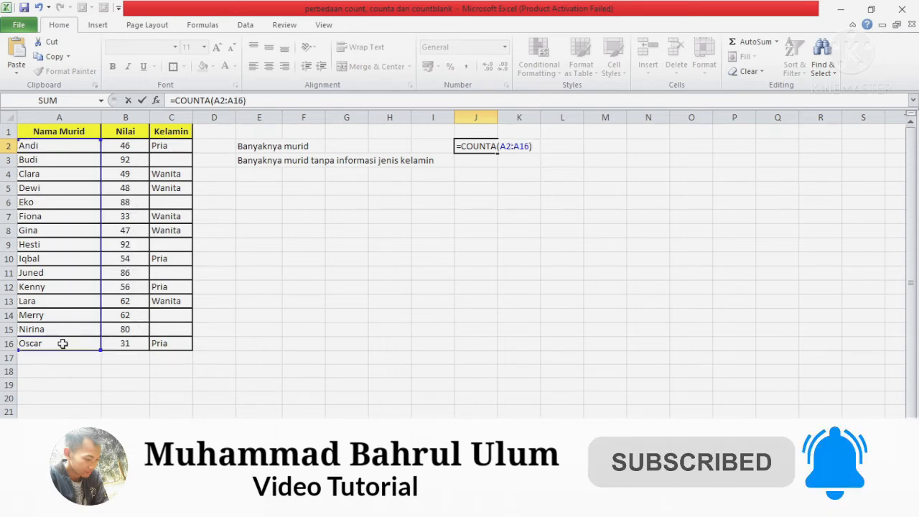
key(Return)
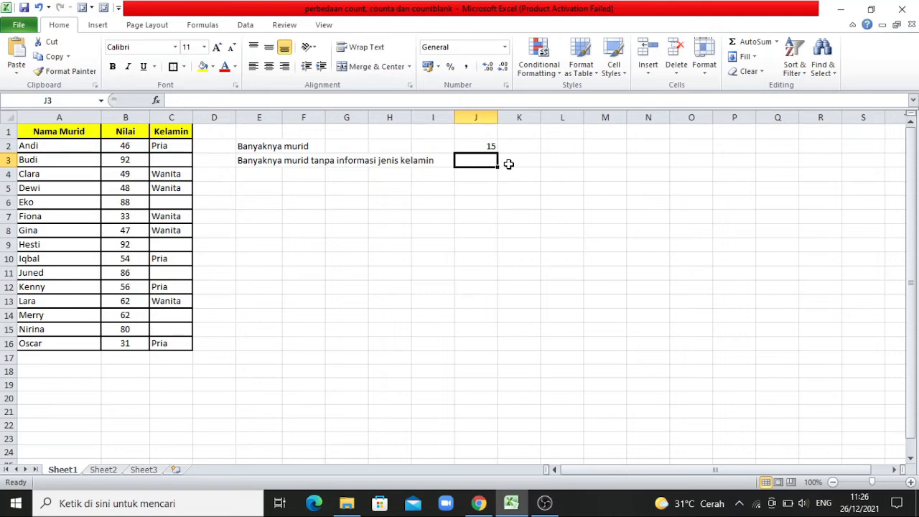
Replace the formula in J2 with =COUNTA(B2:B16) to count the filled cells of the Nilai column
click(492, 147)
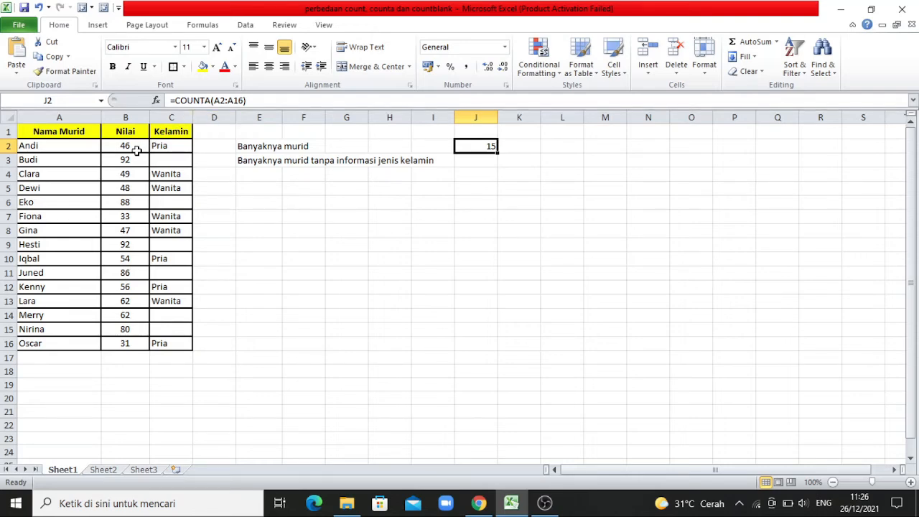
text(=C)
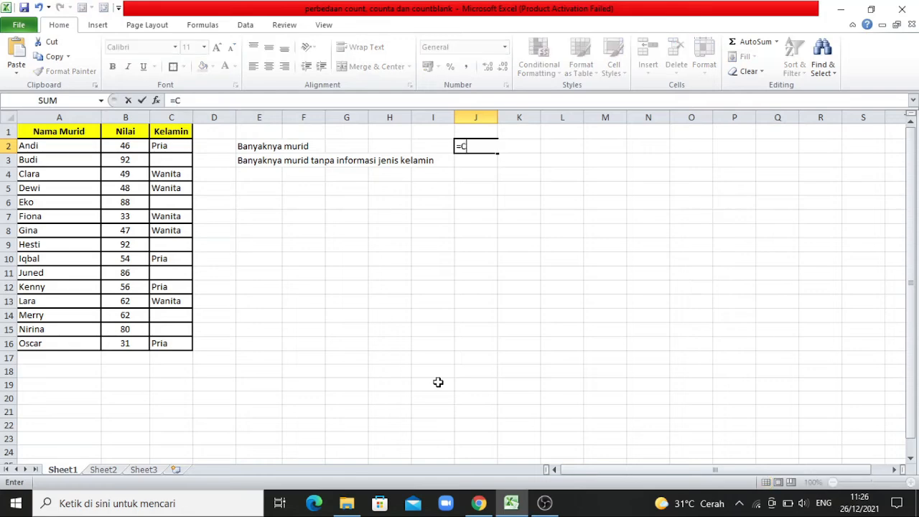
text(OUNTA()
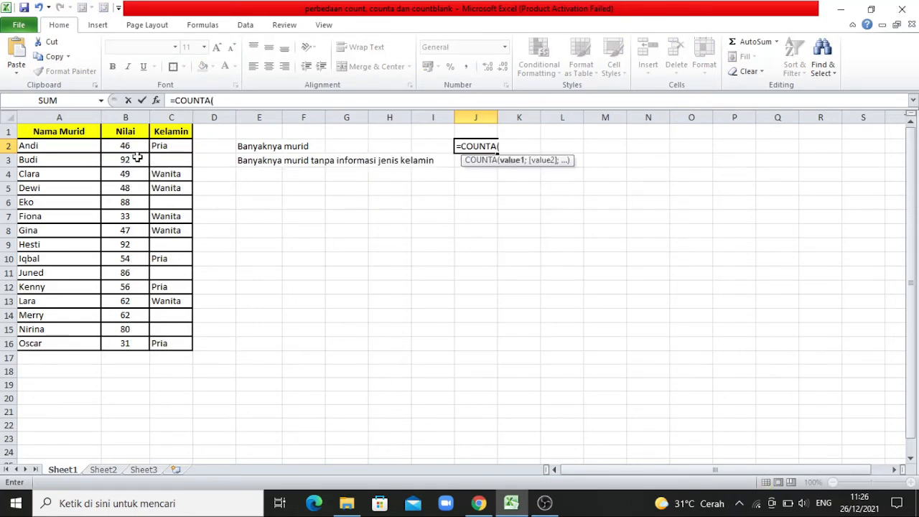
drag(133, 146, 129, 344)
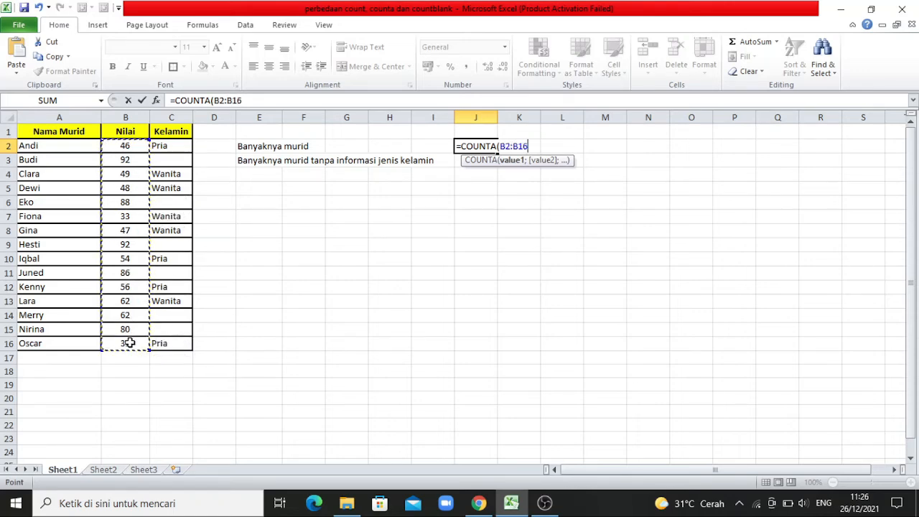
text())
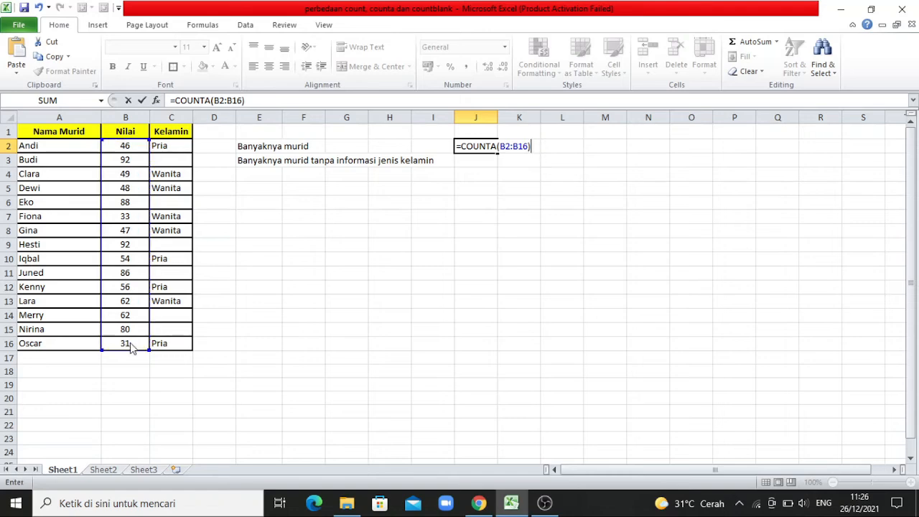
key(Return)
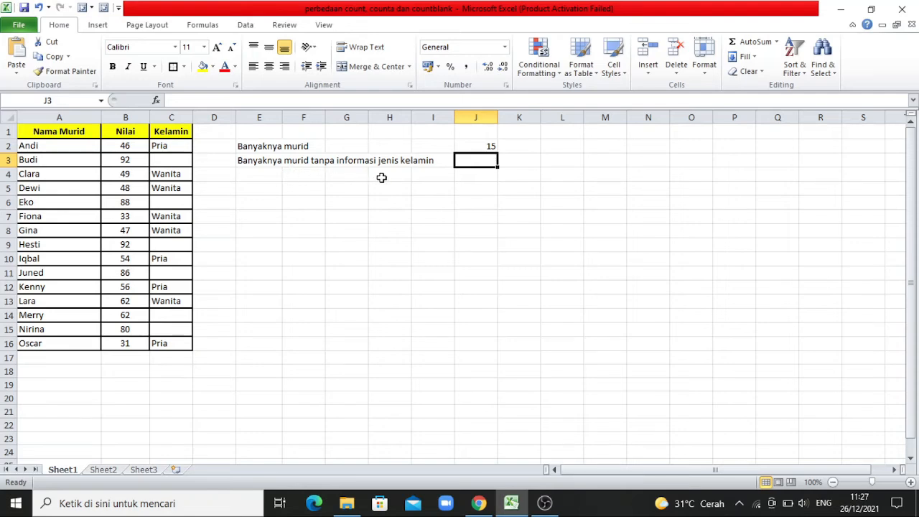
click(176, 160)
click(180, 245)
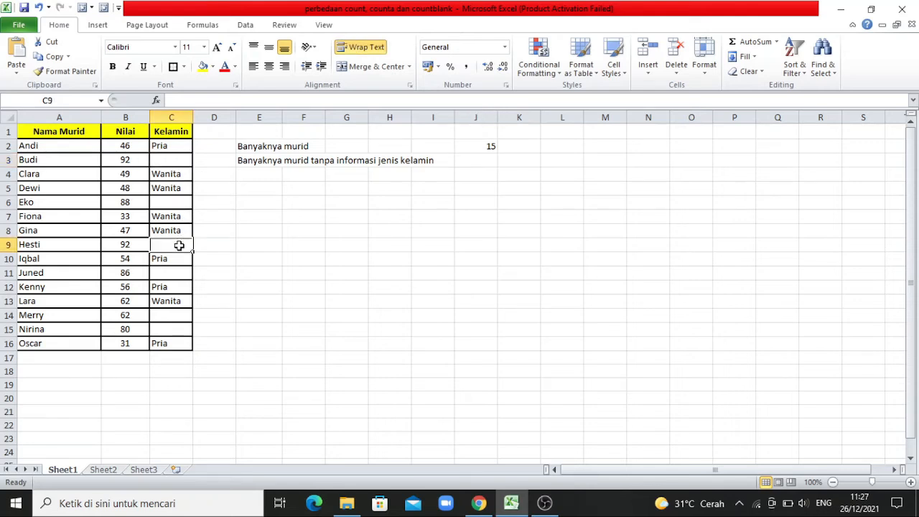
click(183, 277)
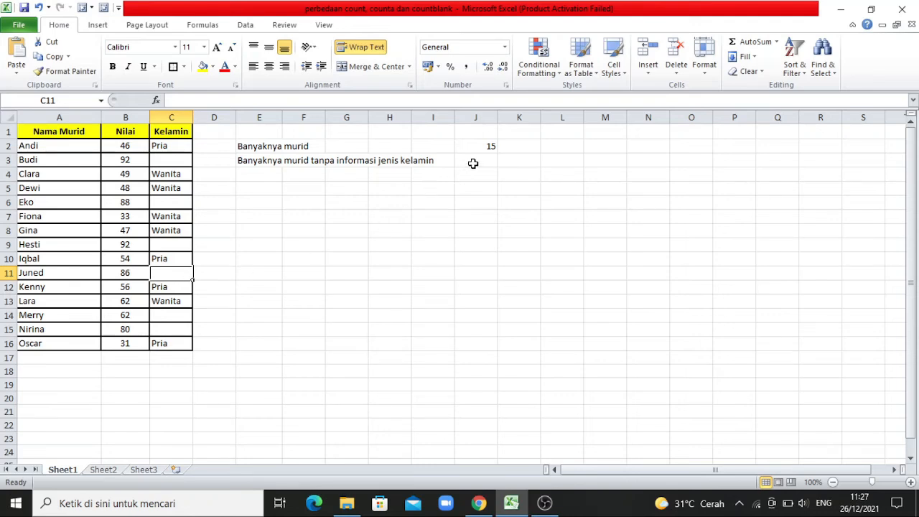
Count the students without gender information in J3 from the Kelamin column with =COUNTBLANK(C2:C16)
click(474, 164)
text(=CO)
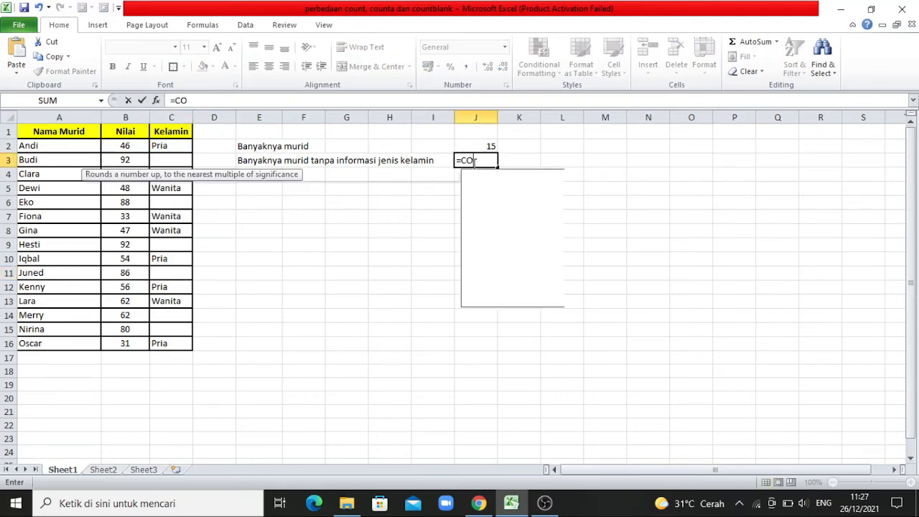
text(UNTBLANK)
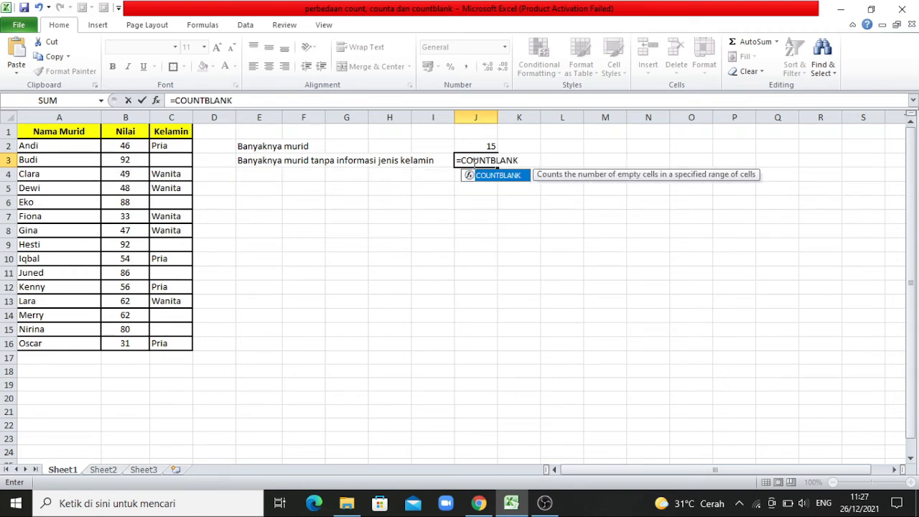
text(()
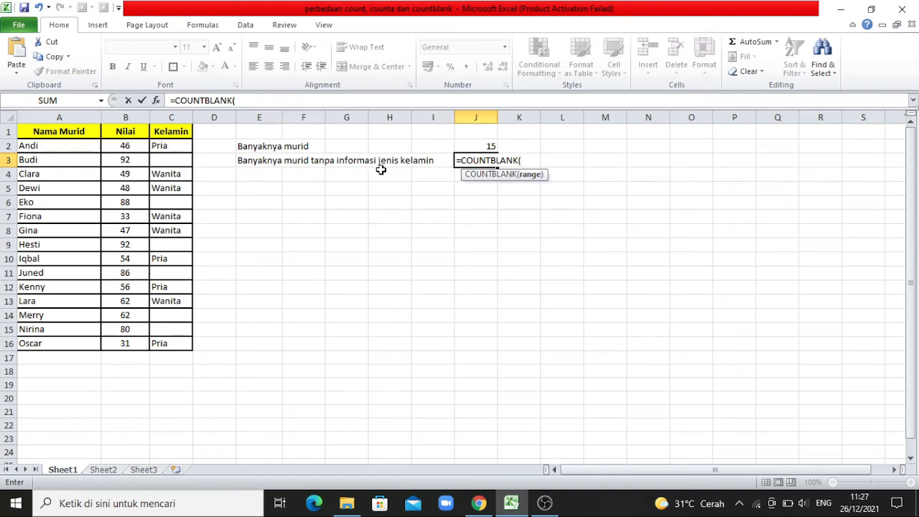
click(173, 146)
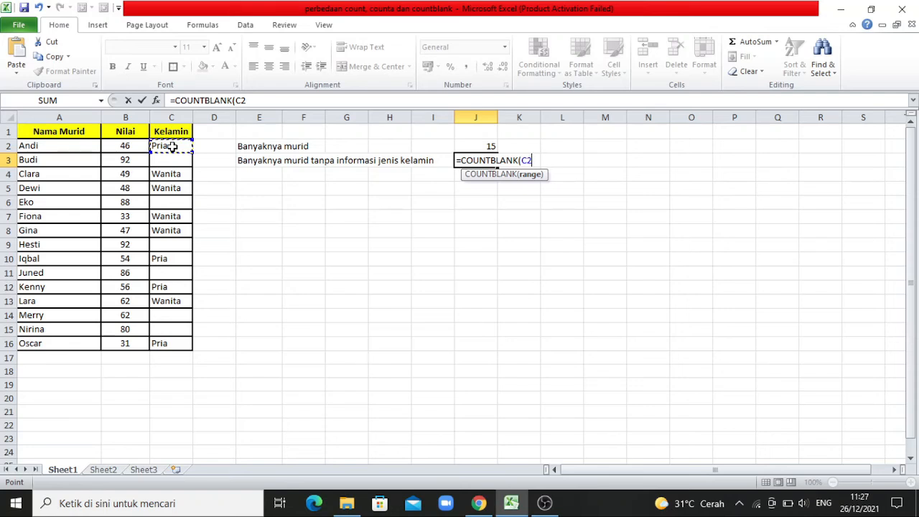
drag(173, 147, 167, 343)
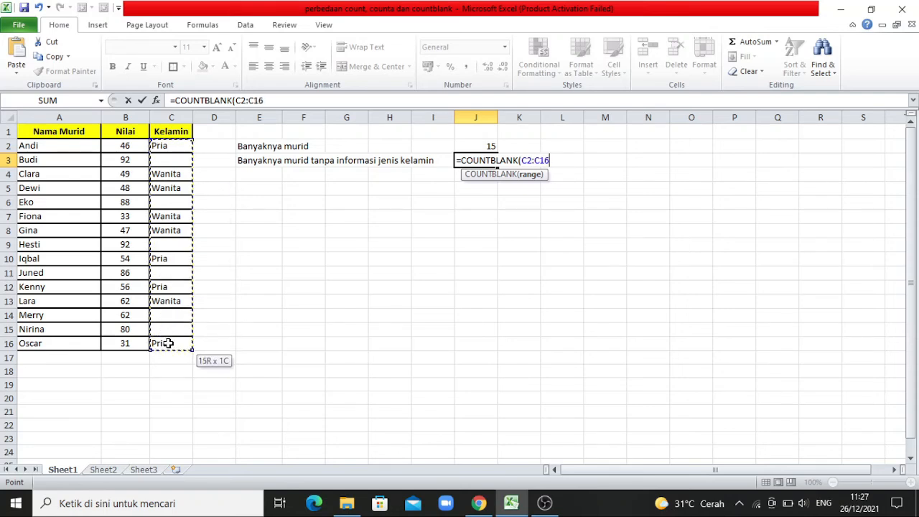
text())
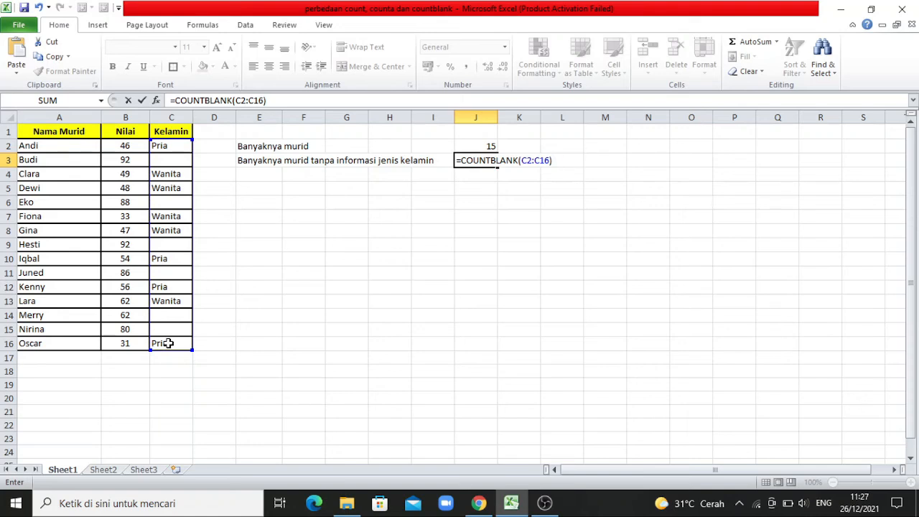
key(Return)
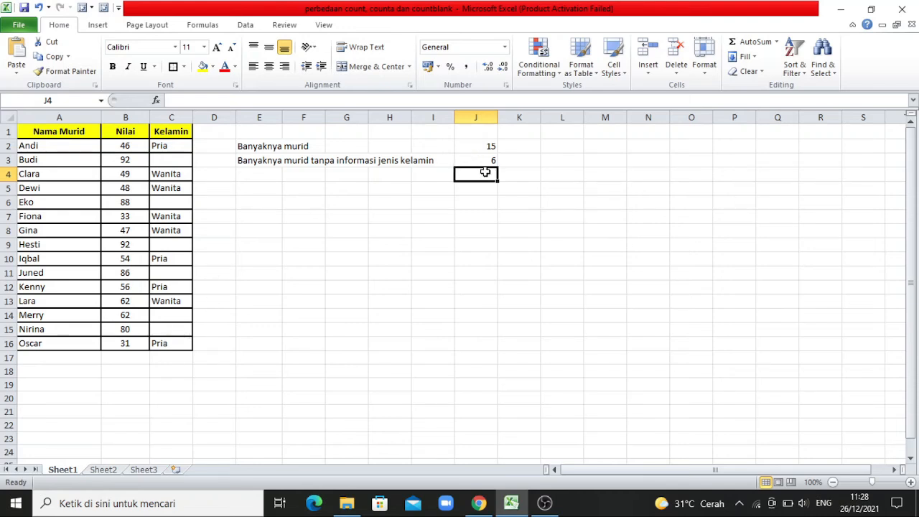
Go through the empty cells of the Kelamin column one by one to check the blank count in J3
click(186, 163)
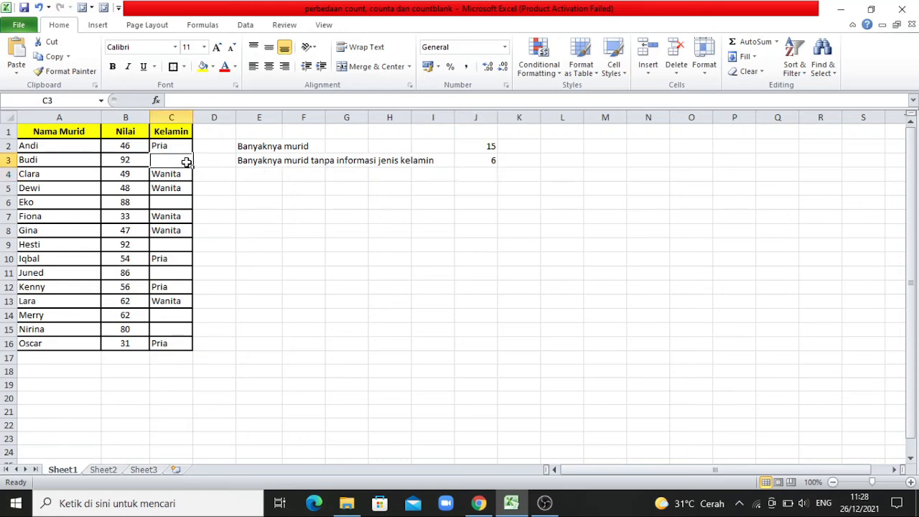
click(180, 204)
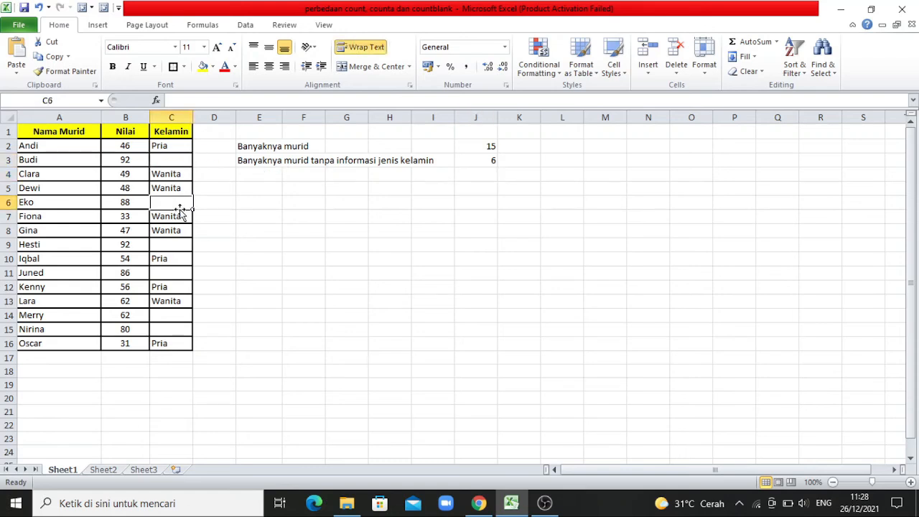
click(182, 246)
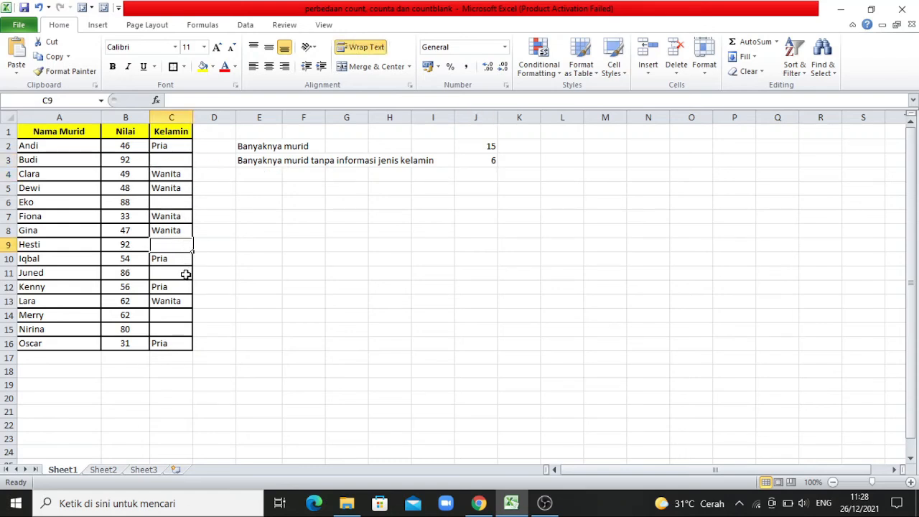
click(186, 274)
click(181, 316)
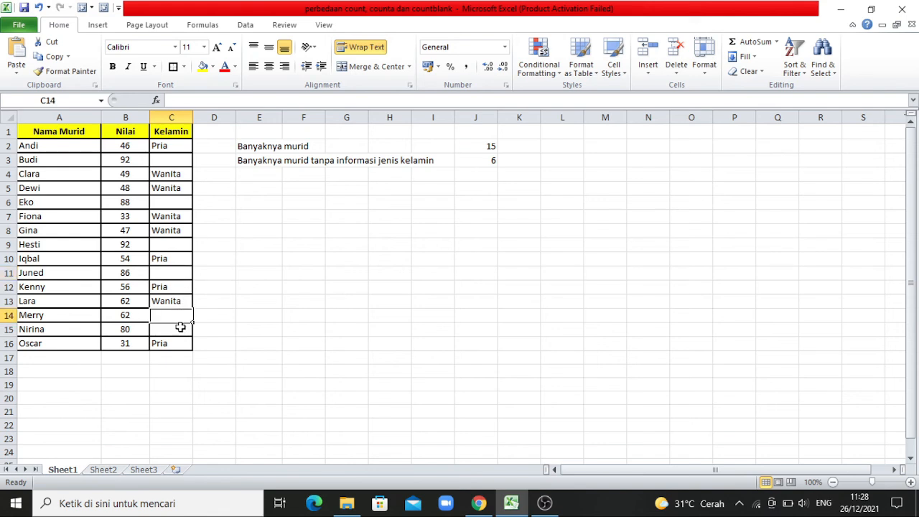
click(179, 329)
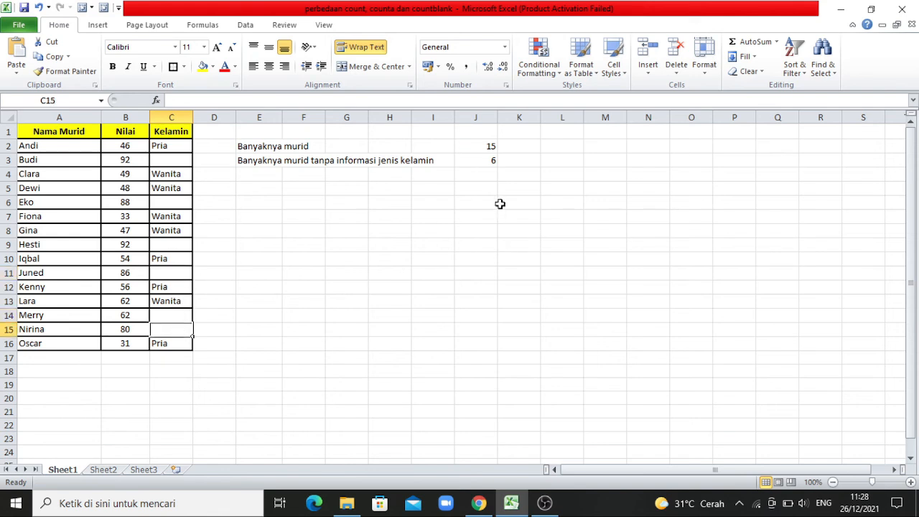